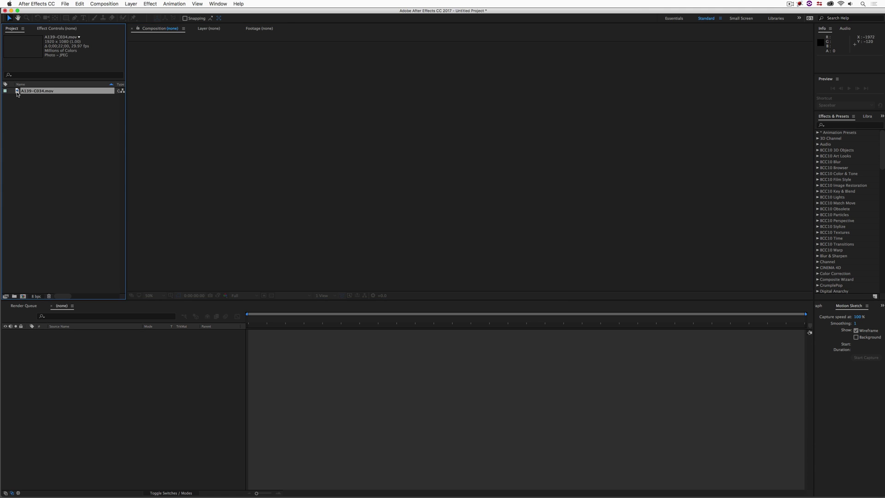
- Scrub and play the A139-C034 street clip, then make a composition from it and scrub its frames
drag(302, 282, 334, 280)
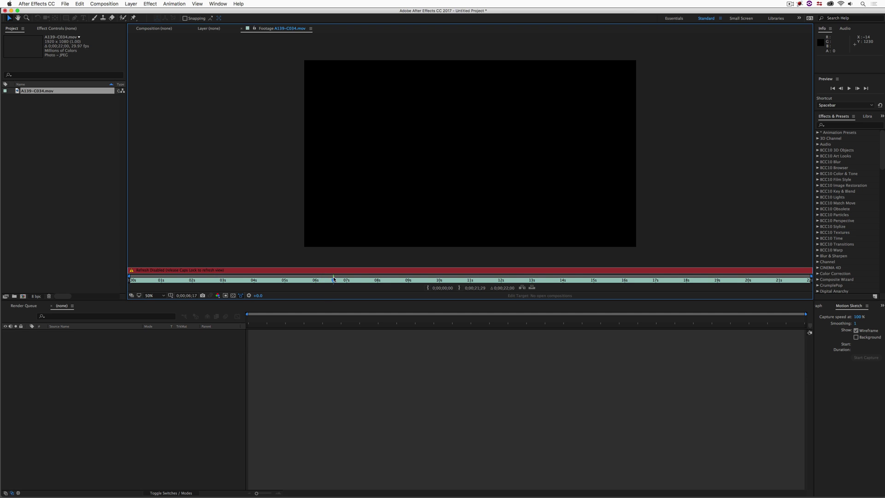
key(space)
key(space)
drag(41, 91, 22, 296)
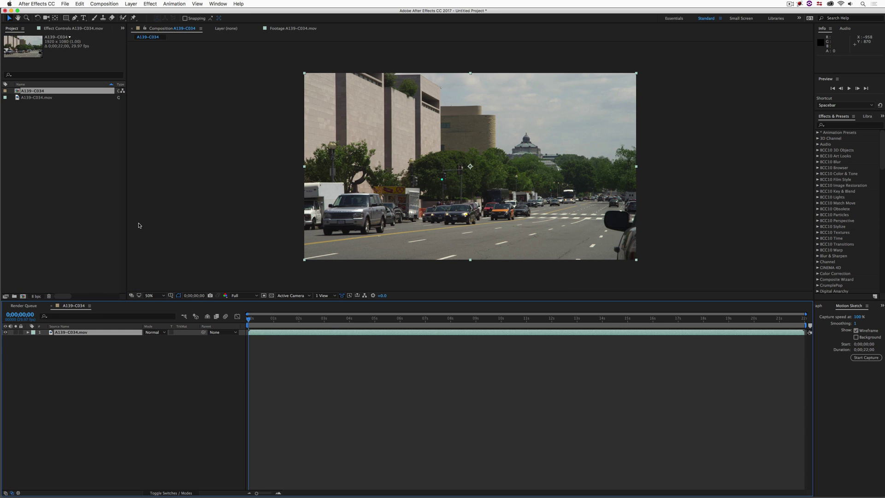
drag(329, 318, 248, 318)
- Add a new solid layer above the street footage layer
click(130, 351)
click(121, 333)
key(super+y)
click(412, 281)
- Change the solid's colour to black and hide the street footage layer
key(super+shift+y)
click(538, 273)
drag(430, 240, 429, 299)
click(511, 213)
click(600, 308)
click(5, 338)
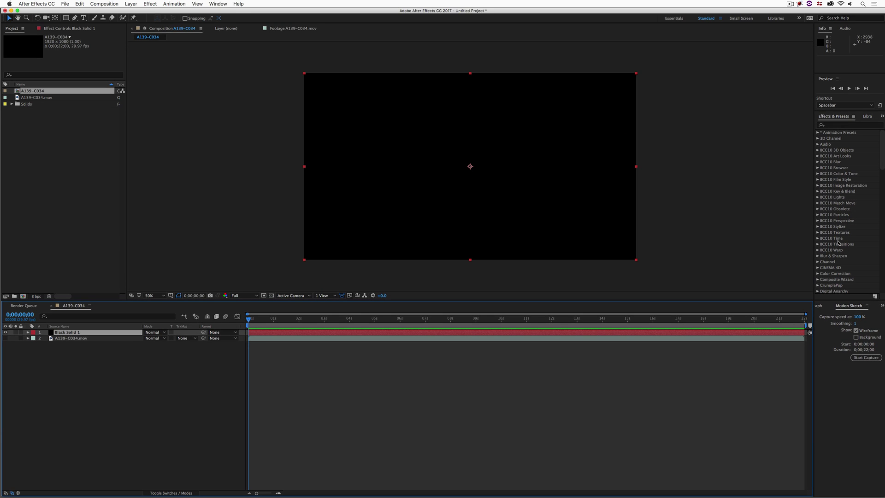
click(217, 4)
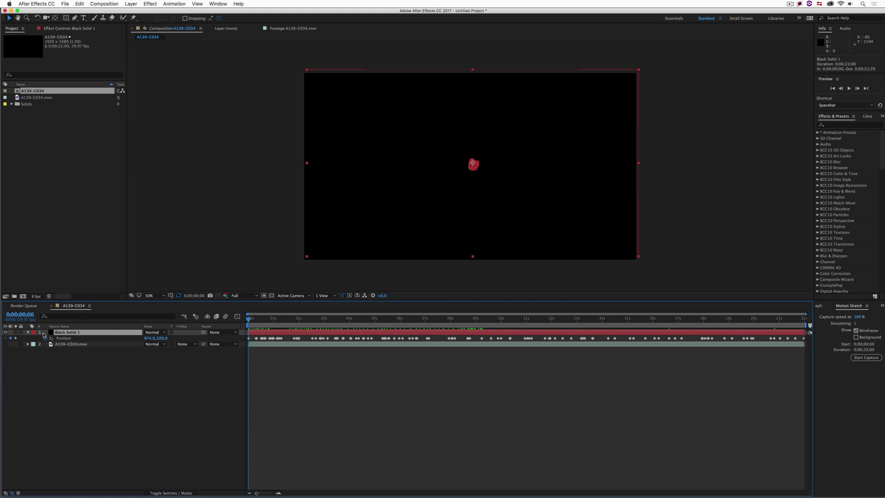
- Select all of the black solid's recorded Position keyframes
click(69, 340)
- Paste the 112 shake keyframes onto the street footage, show it, and hide the black solid
key(ctrl+c)
click(68, 344)
key(ctrl+v)
click(5, 344)
click(5, 332)
- Scale the street footage to 106% and preview the shaking result
key(s)
click(155, 351)
text(106)
key(Return)
key(space)
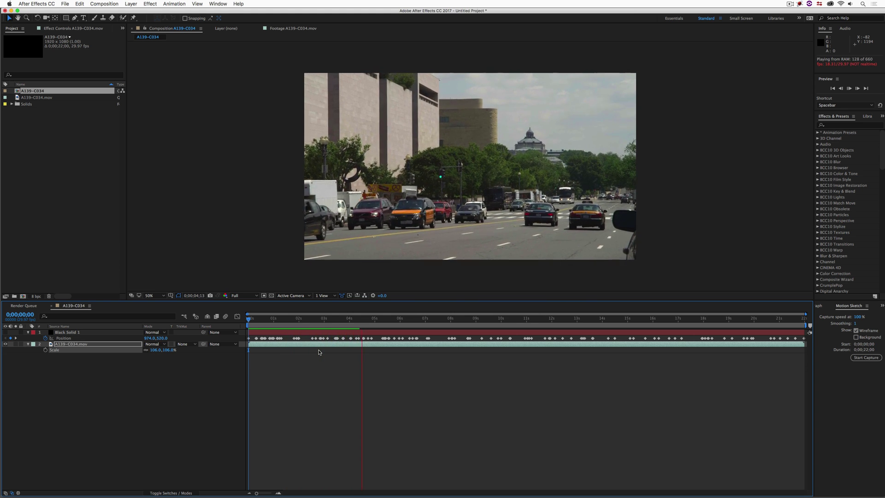
- Copy the first Position keyframe and paste it at the clip's last frame
click(249, 339)
key(cmd+c)
click(505, 319)
drag(513, 323, 808, 326)
key(cmd+v)
key(super+v)
- Check the ending motion, preview the shake, and return to the composition's start
mouse_move(805, 342)
drag(804, 324, 241, 325)
key(space)
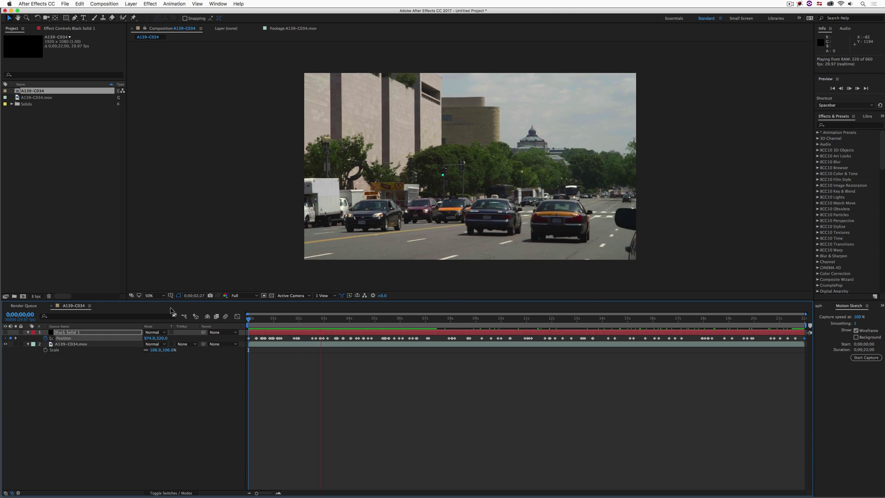
key(space)
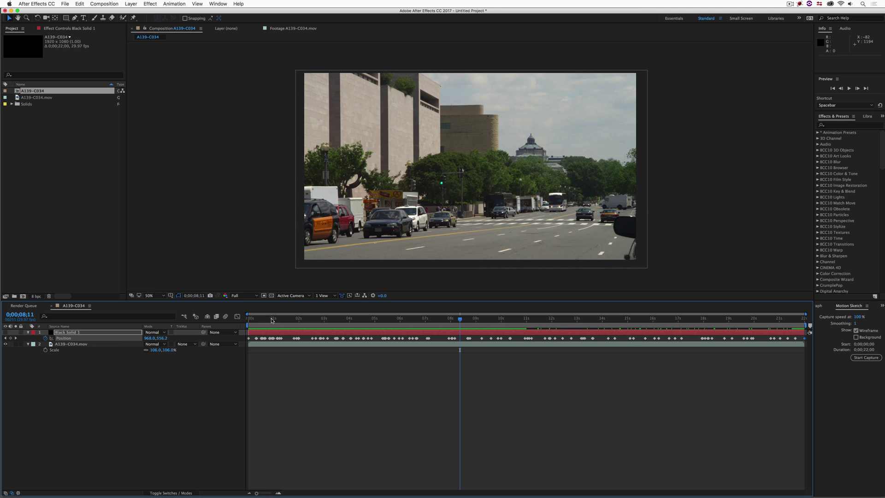
key(Home)
- Create a new solid coloured ff0000 (red)
key(super+y)
click(349, 262)
text(ff0000)
key(Return)
click(412, 281)
- Search for BCC DVE and apply it to the Red Solid 1 layer
click(835, 125)
text(B)
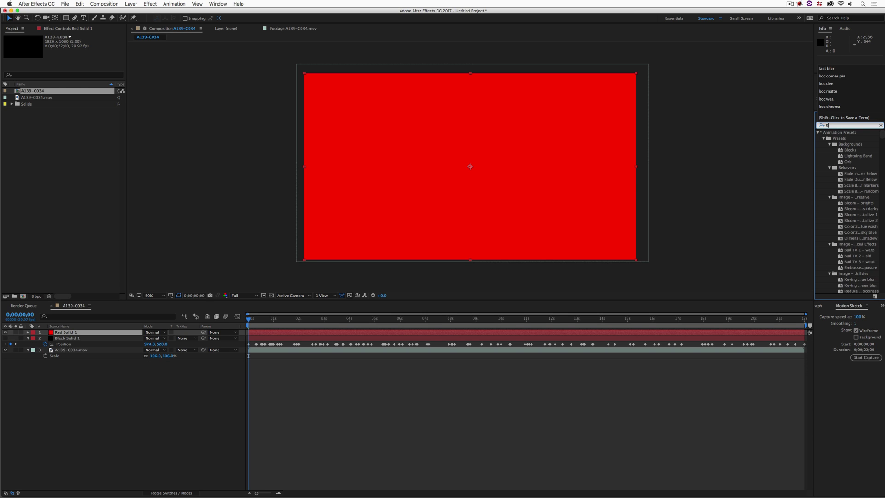
text(CC DVE)
drag(860, 139, 73, 333)
- Enable Position XY keyframing, delete its lone keyframe, and select Black Solid 1's Position keyframes
click(22, 116)
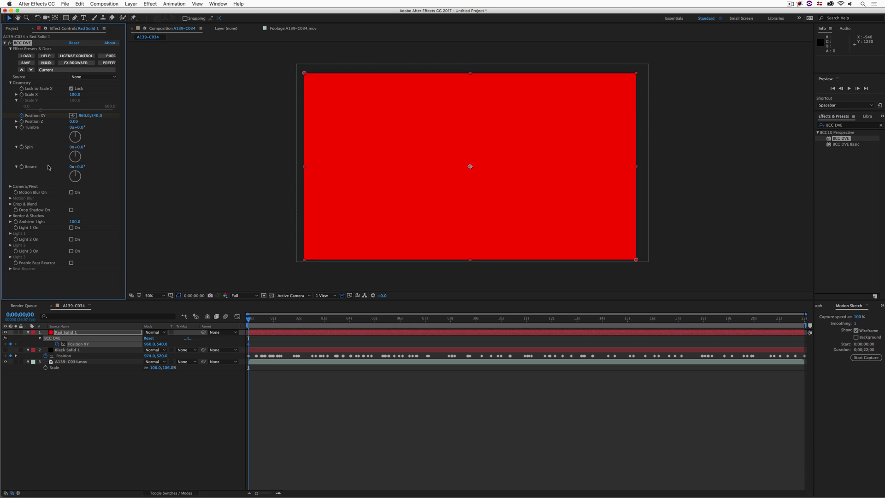
click(250, 346)
click(249, 345)
key(Delete)
click(79, 358)
click(85, 344)
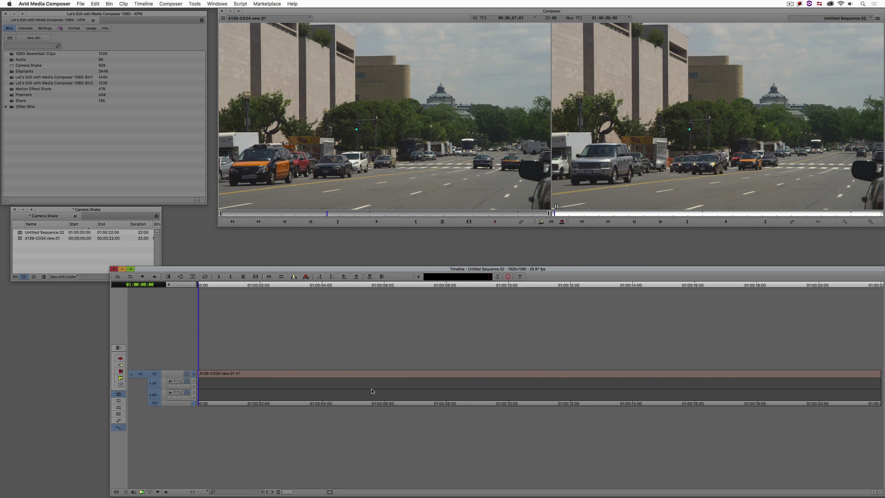
- From the Effect Palette's BCC Perspective category, apply BCC DVE to the V1 street clip
key(super+8)
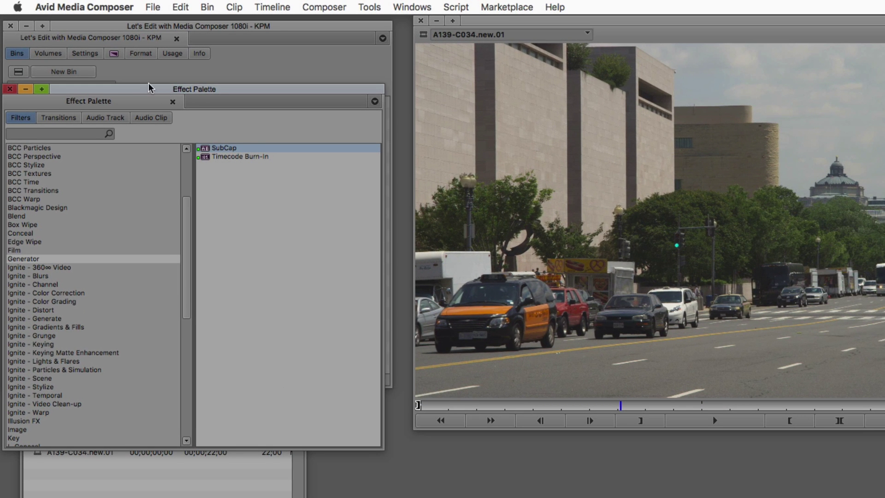
drag(137, 89, 140, 81)
scroll(95, 220, up, 5)
click(56, 251)
click(216, 174)
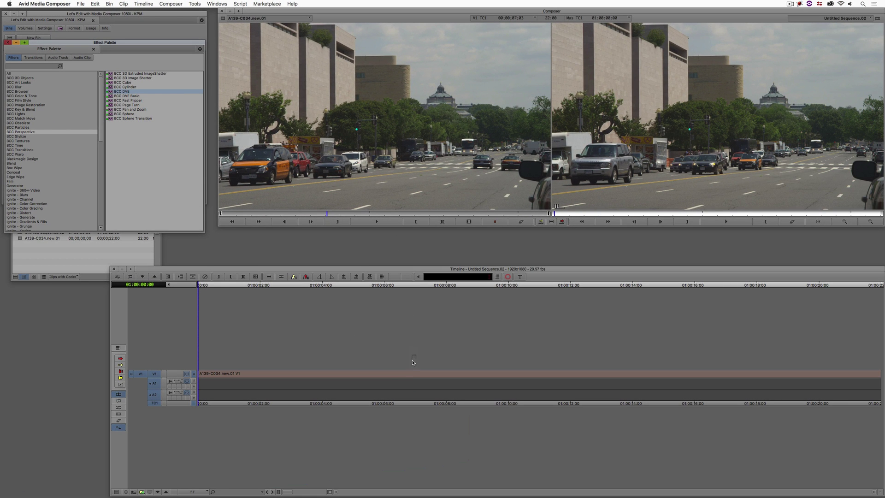
drag(413, 362, 413, 376)
drag(424, 374, 424, 374)
click(424, 374)
- Load a preset from file and open the saved camera-shake .bap in the BCC DVE presets folder
click(38, 62)
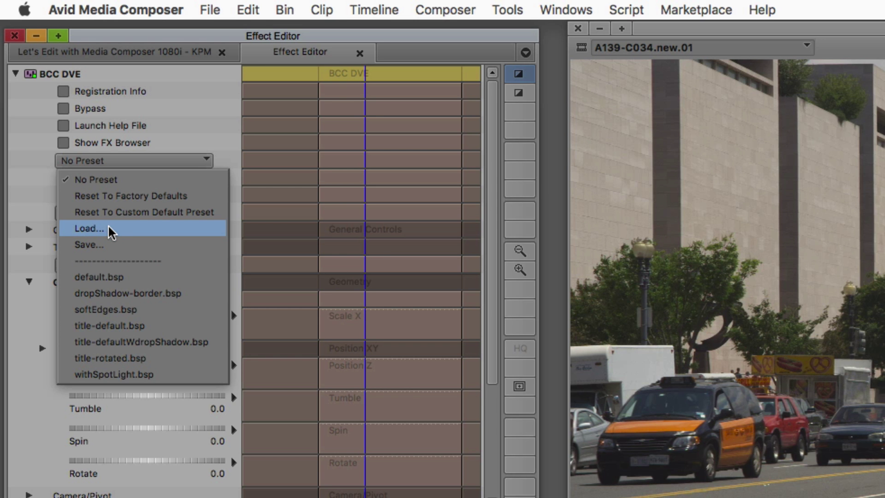
click(90, 228)
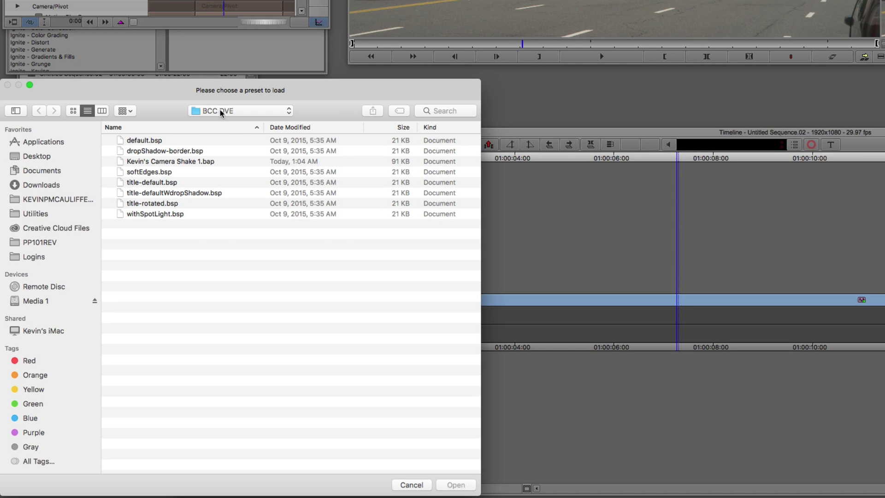
click(221, 113)
click(232, 113)
click(171, 163)
drag(291, 91, 341, 0)
click(488, 311)
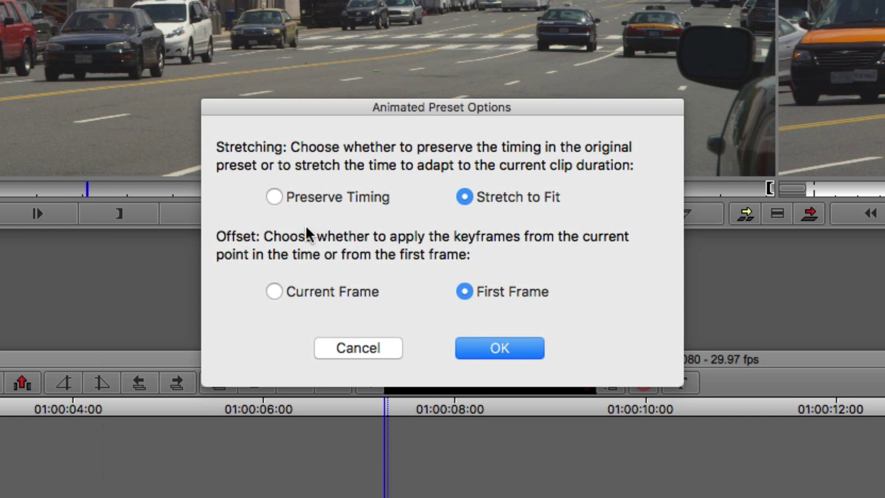
- Set the animated preset options to Preserve Timing and confirm them
click(328, 199)
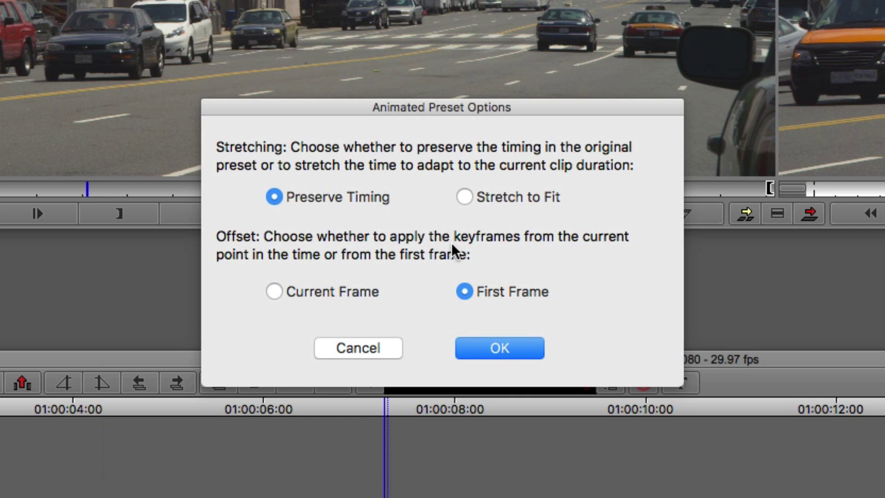
click(503, 349)
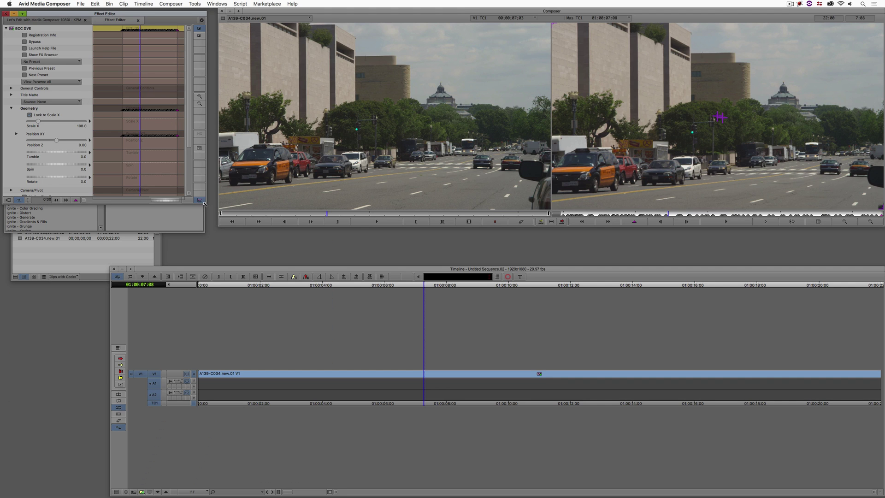
- Exit Effect Mode and play Untitled Sequence.02 from the start to review the street clip's camera shake
drag(206, 204, 227, 263)
click(272, 316)
drag(298, 376, 137, 361)
key(space)
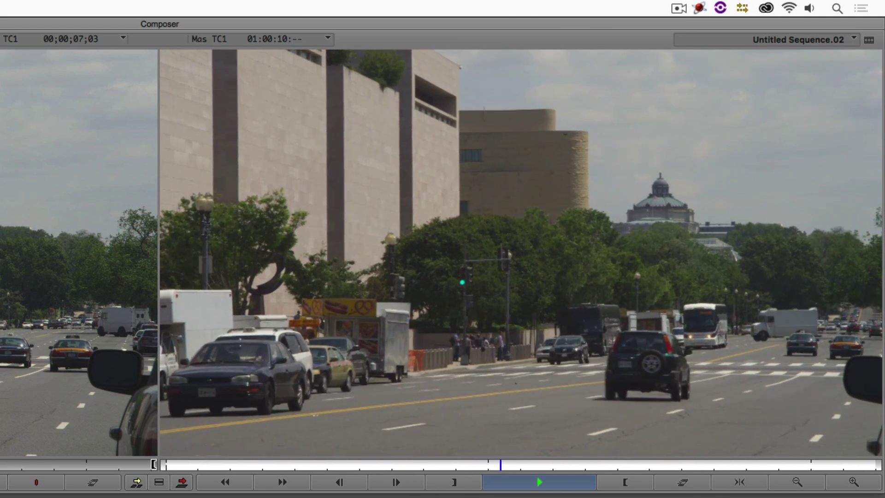
key(space)
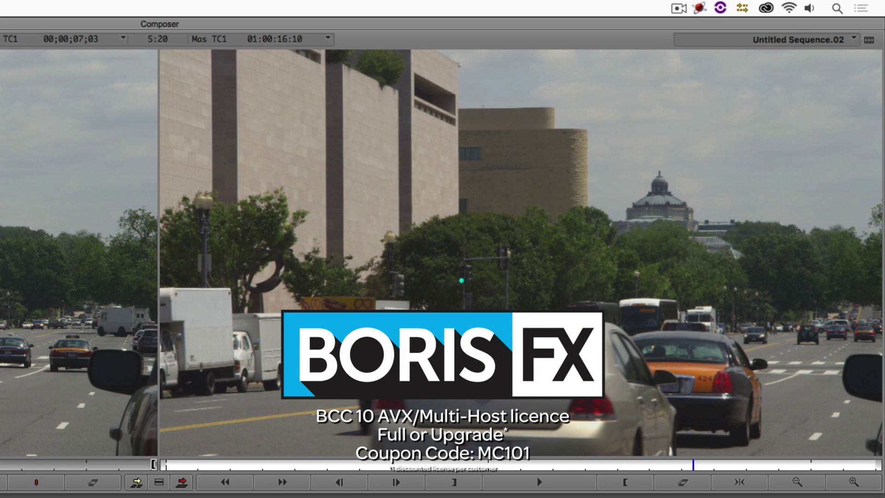